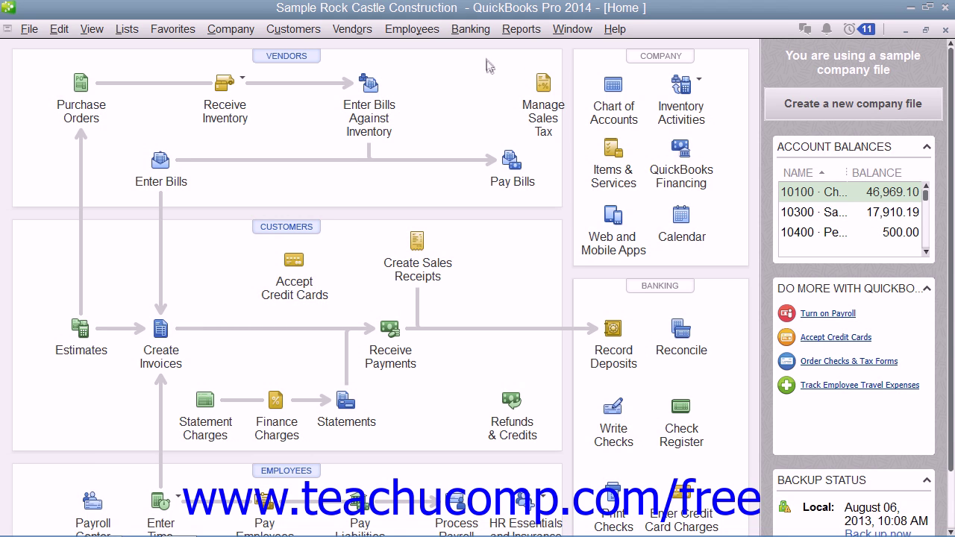
# - Start a check from checking, show its item lines, then close it unfinished
pyautogui.click(469, 29)
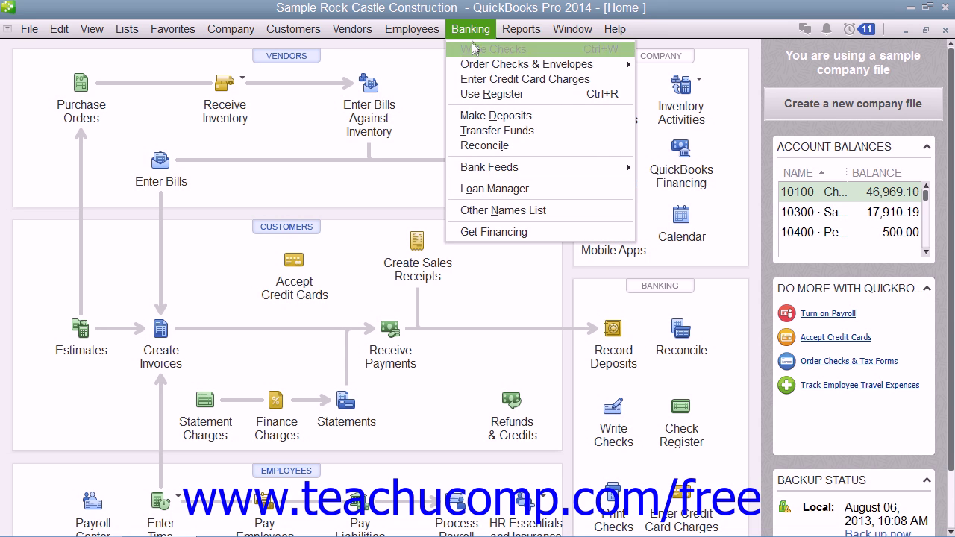
pyautogui.click(471, 46)
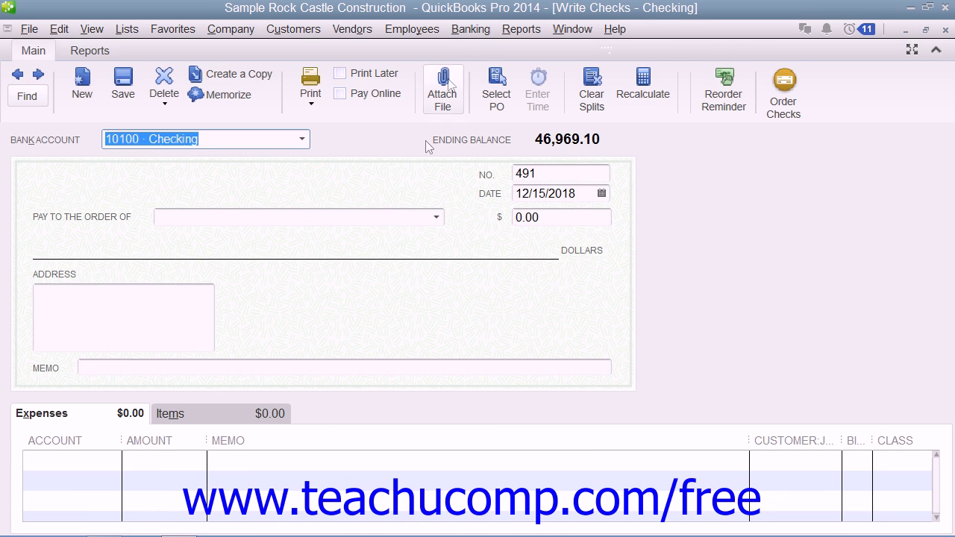
pyautogui.click(212, 413)
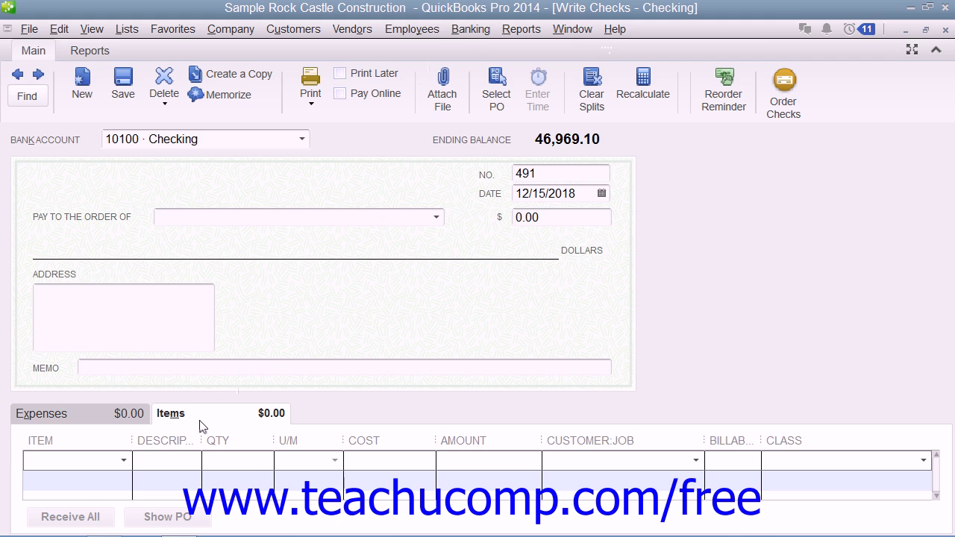
pyautogui.click(98, 457)
pyautogui.click(945, 30)
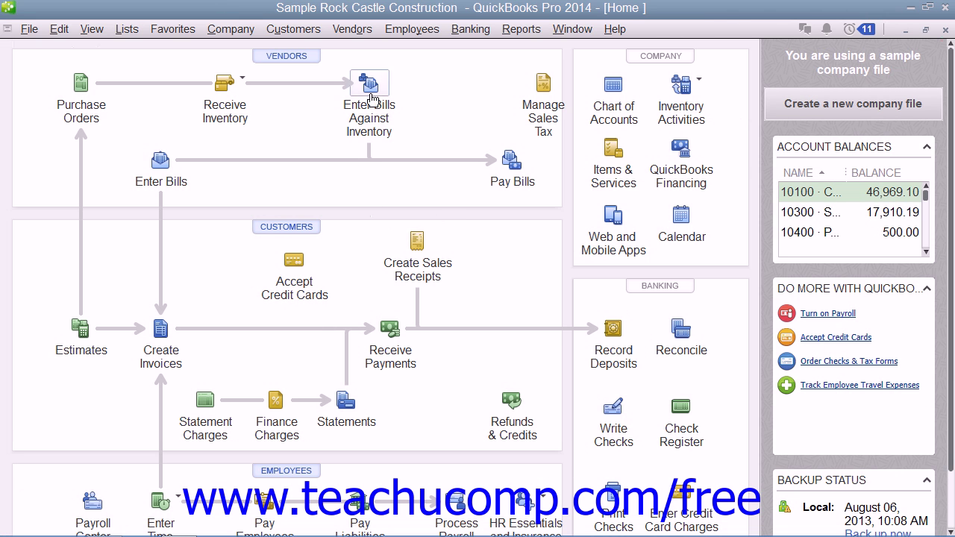
# - Open a new purchase order (P.O. 6238) and expand the form to full width
pyautogui.click(358, 33)
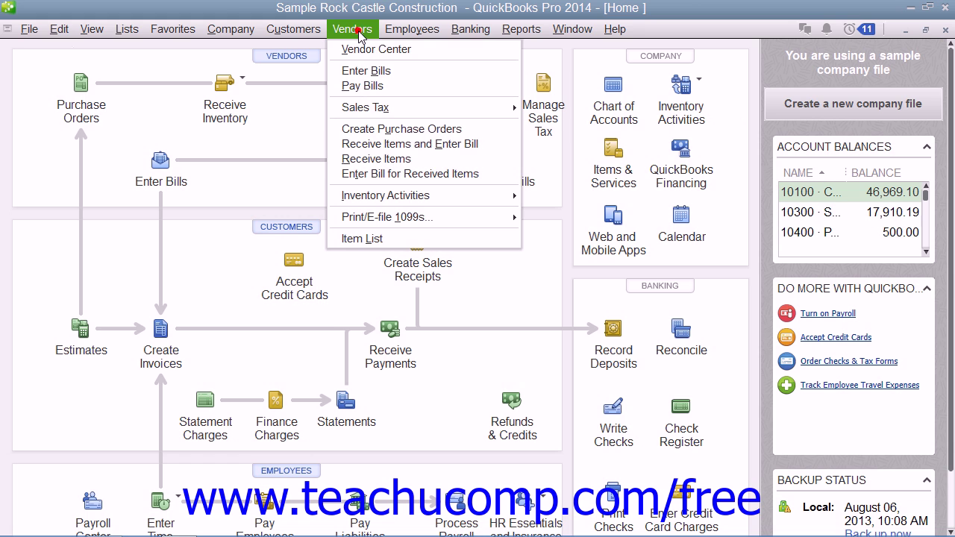
pyautogui.click(380, 131)
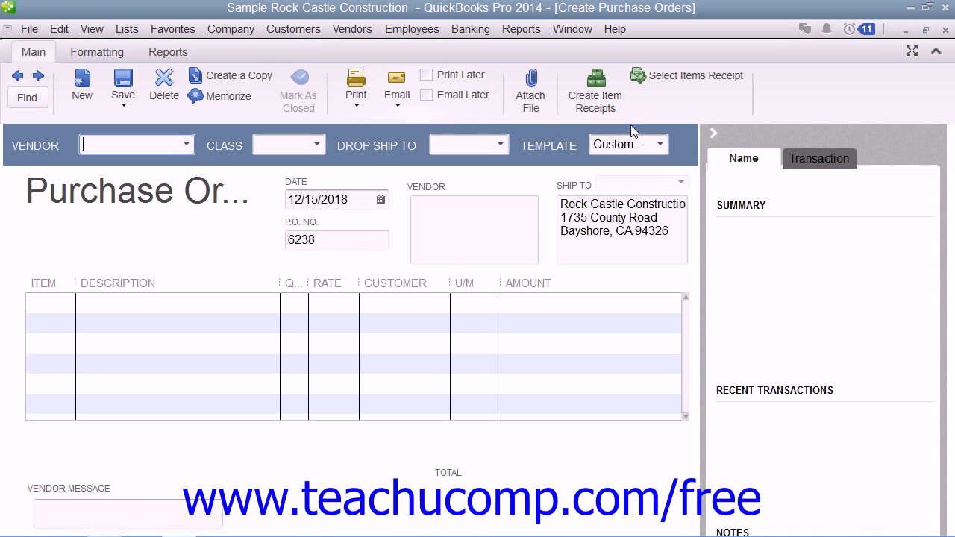
pyautogui.click(909, 50)
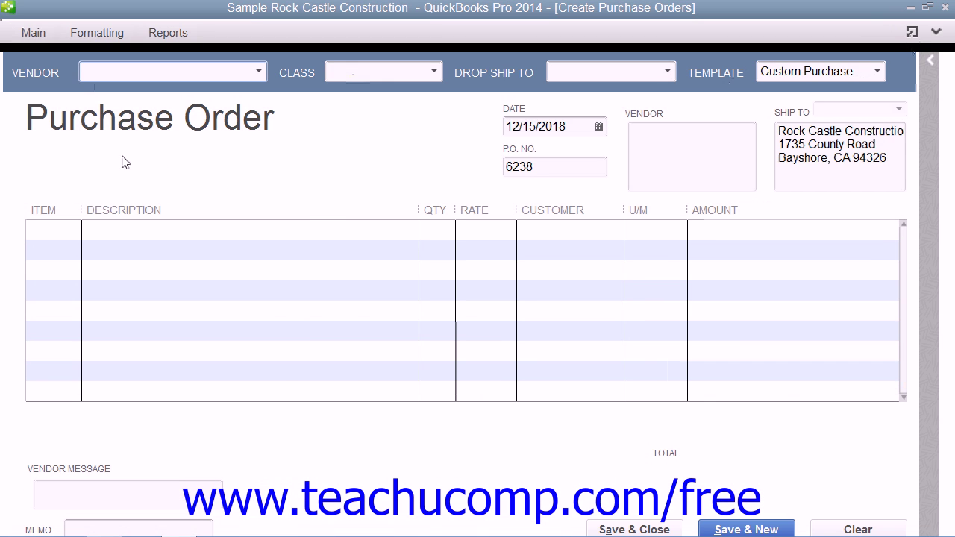
pyautogui.click(260, 69)
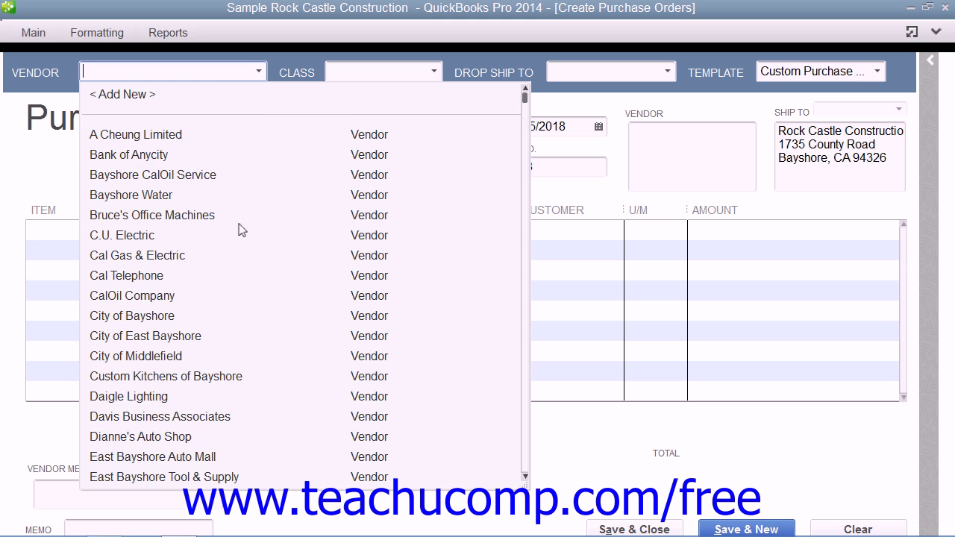
# - Choose Patton Hardware Supplies as vendor, then move through Date and P.O. No. to the first item line
pyautogui.scroll(-4, 237, 251)
pyautogui.scroll(-5, 237, 252)
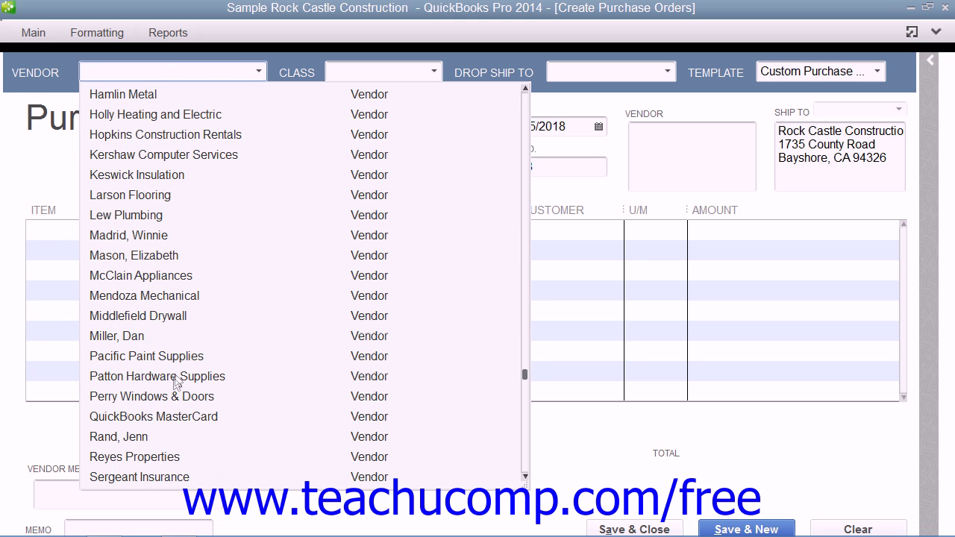
pyautogui.click(175, 376)
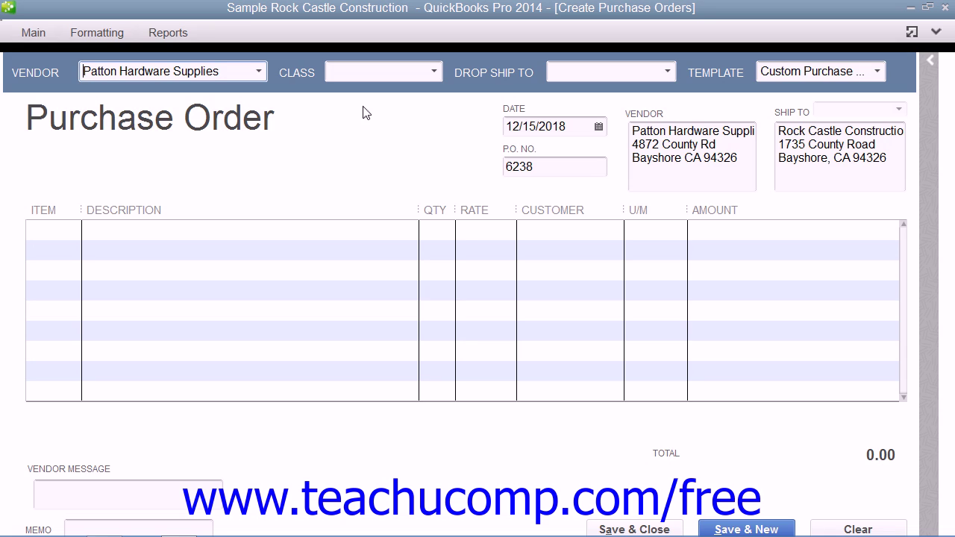
pyautogui.click(573, 127)
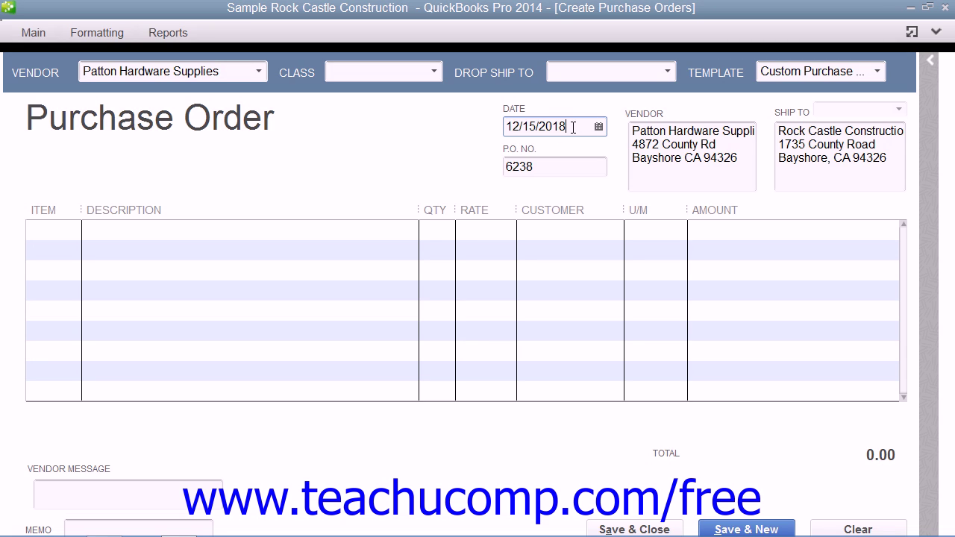
pyautogui.click(565, 167)
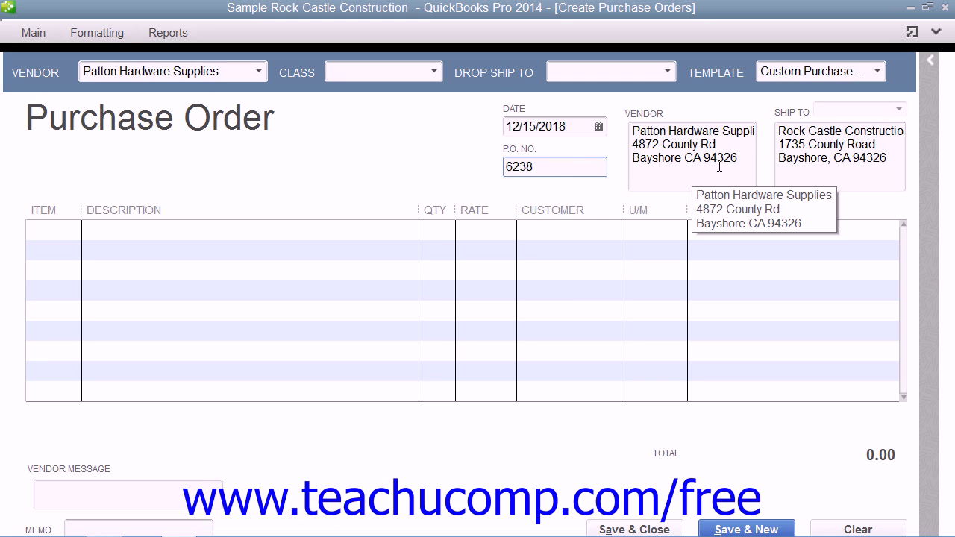
pyautogui.click(795, 117)
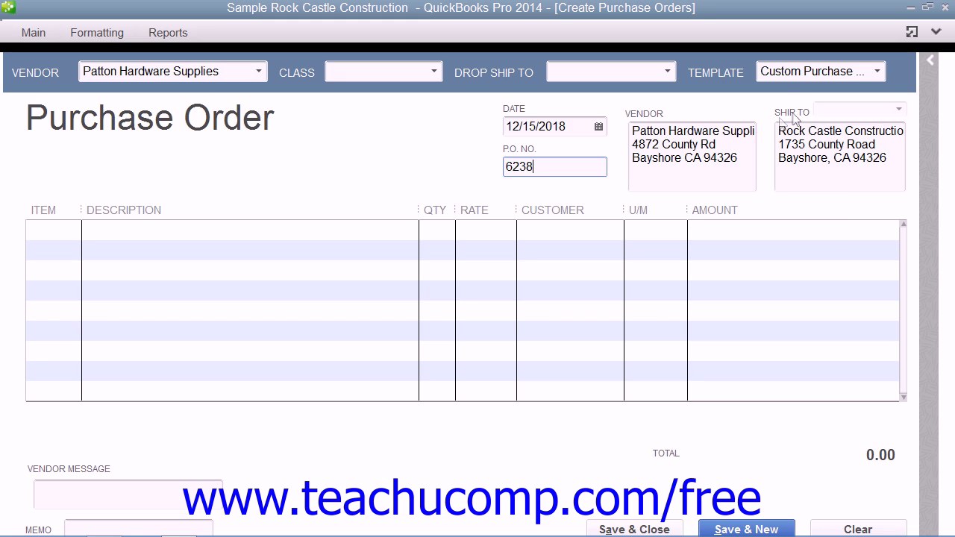
pyautogui.click(67, 232)
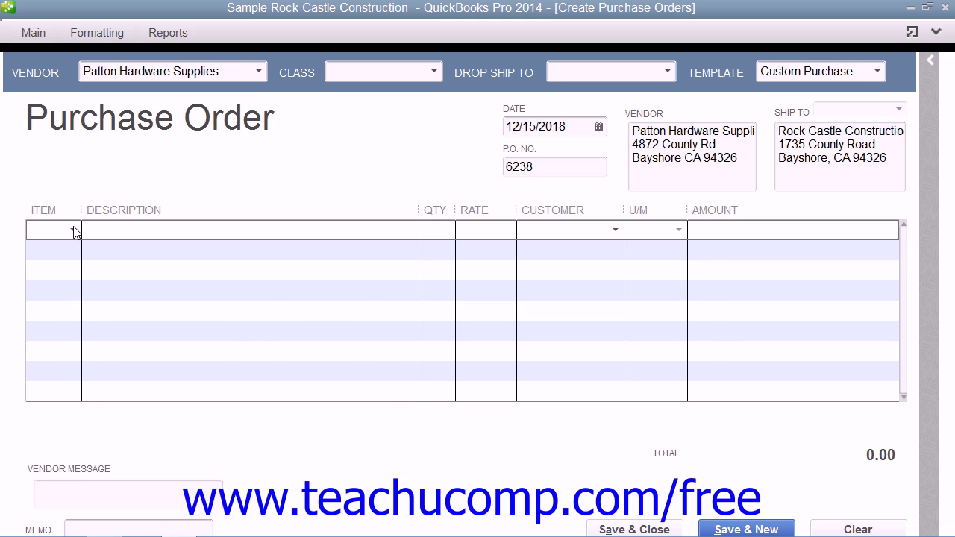
# - Add a Door Frame line with quantity 10 at 12.00, totalling 120.00
pyautogui.click(73, 230)
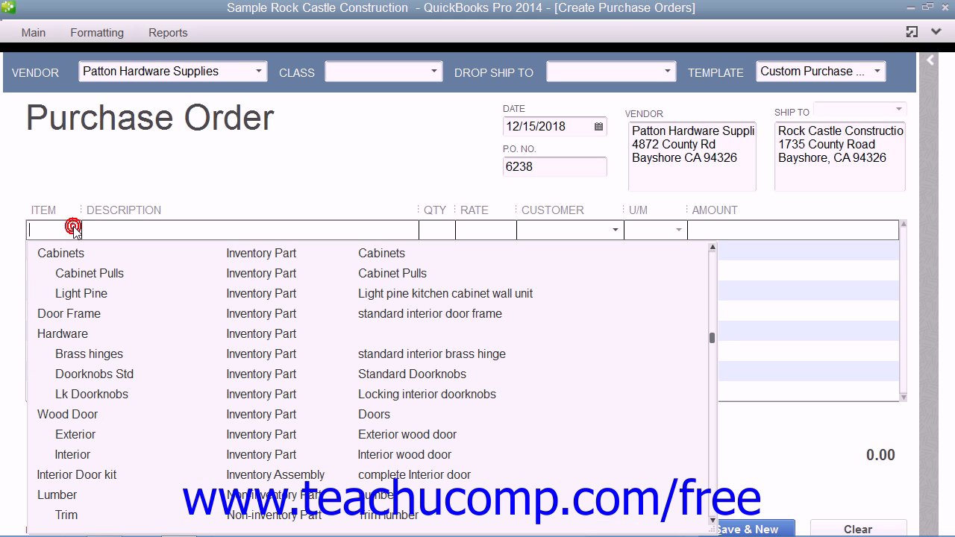
pyautogui.click(94, 316)
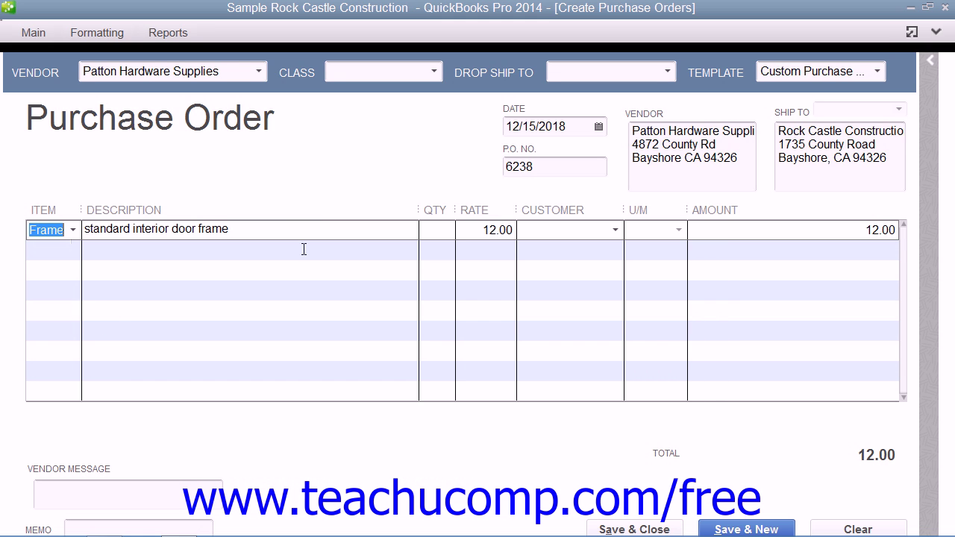
pyautogui.click(423, 231)
pyautogui.write('10')
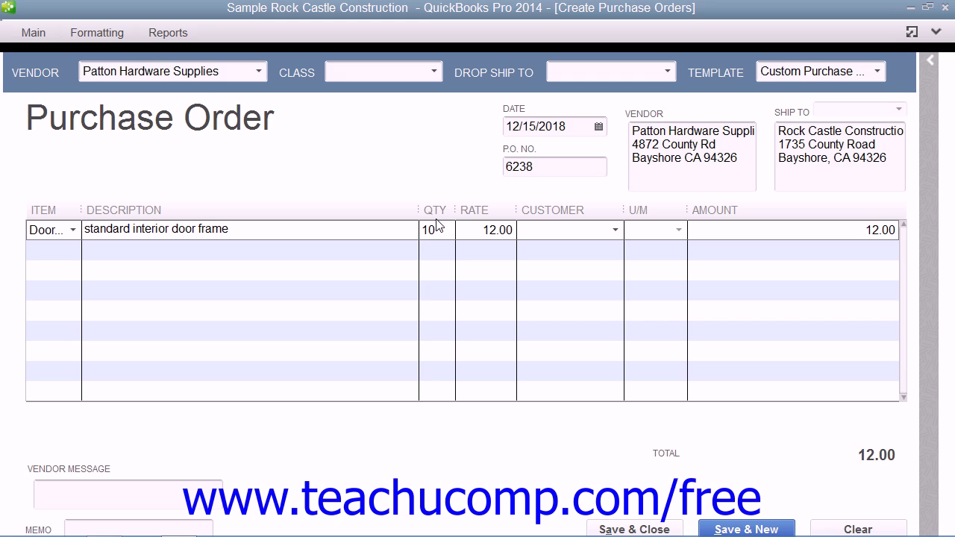
pyautogui.click(393, 232)
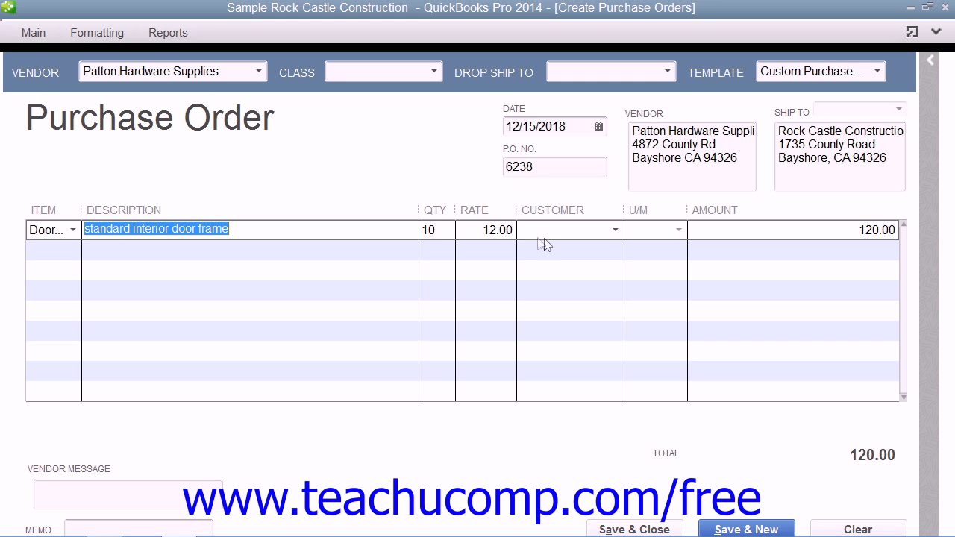
pyautogui.click(481, 230)
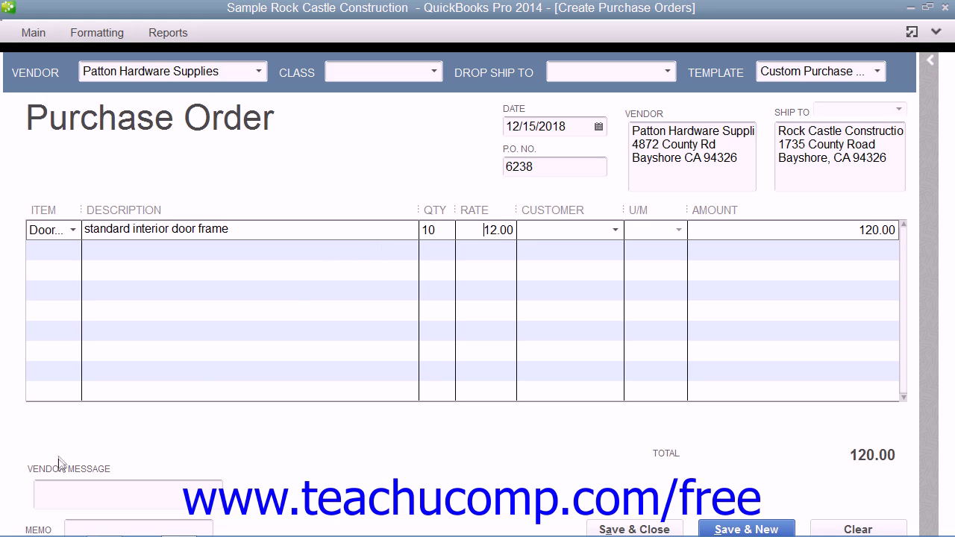
# - Pass the vendor message and memo fields, then save and close purchase order 6238
pyautogui.click(52, 483)
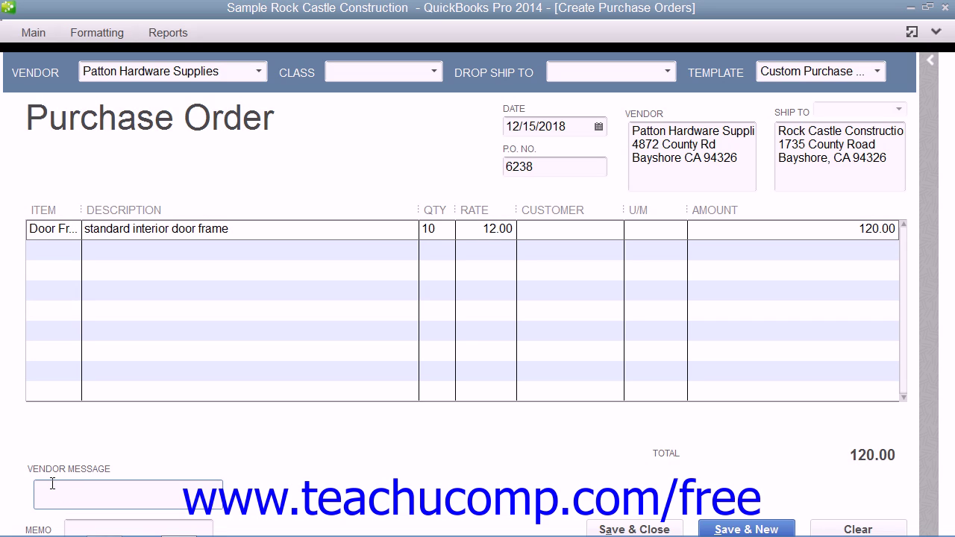
pyautogui.click(84, 528)
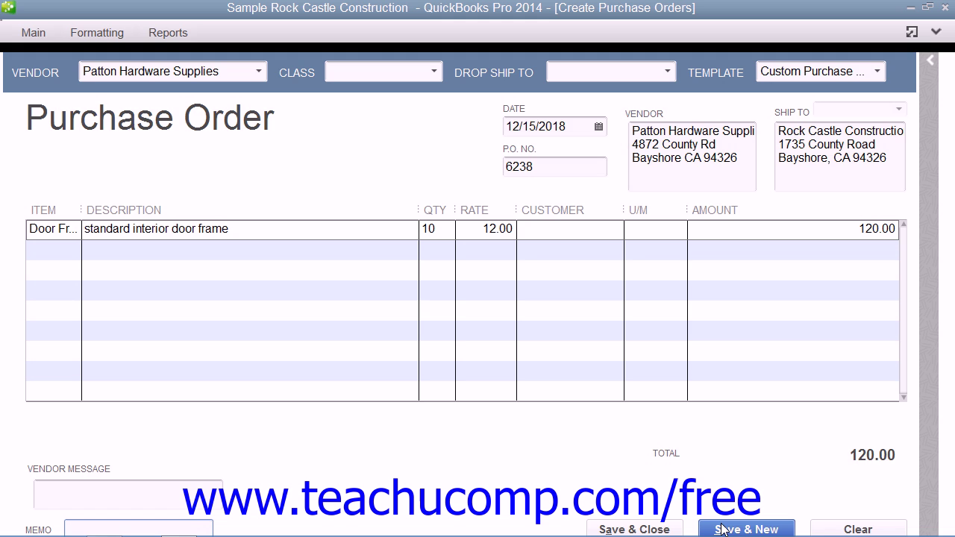
pyautogui.click(610, 526)
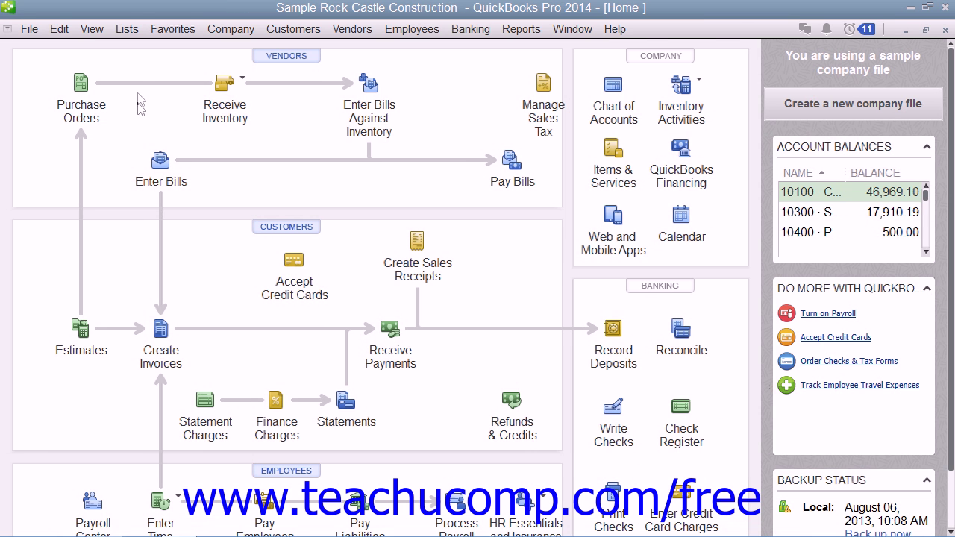
# - Open the Chart of Accounts and double-click 90100 Purchase Orders for its QuickReport
pyautogui.click(132, 36)
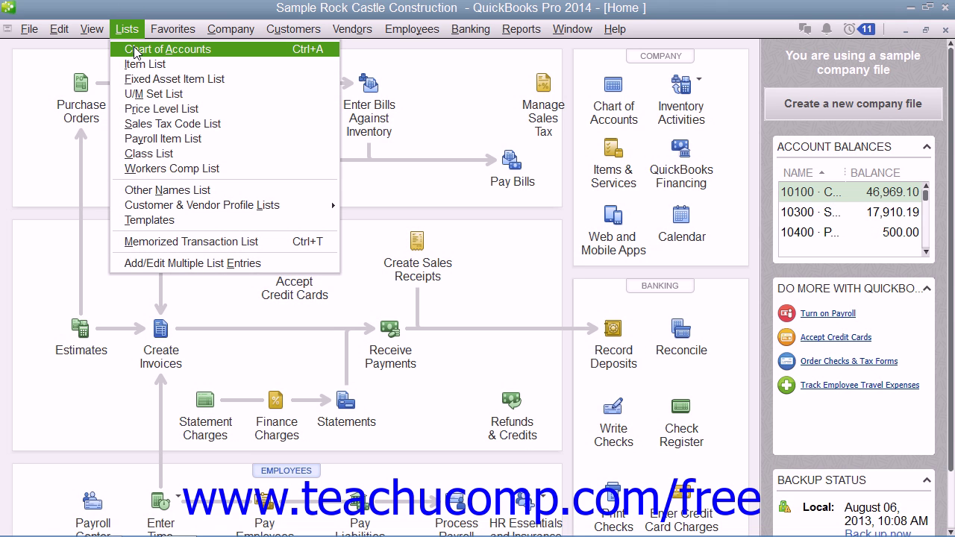
pyautogui.click(135, 50)
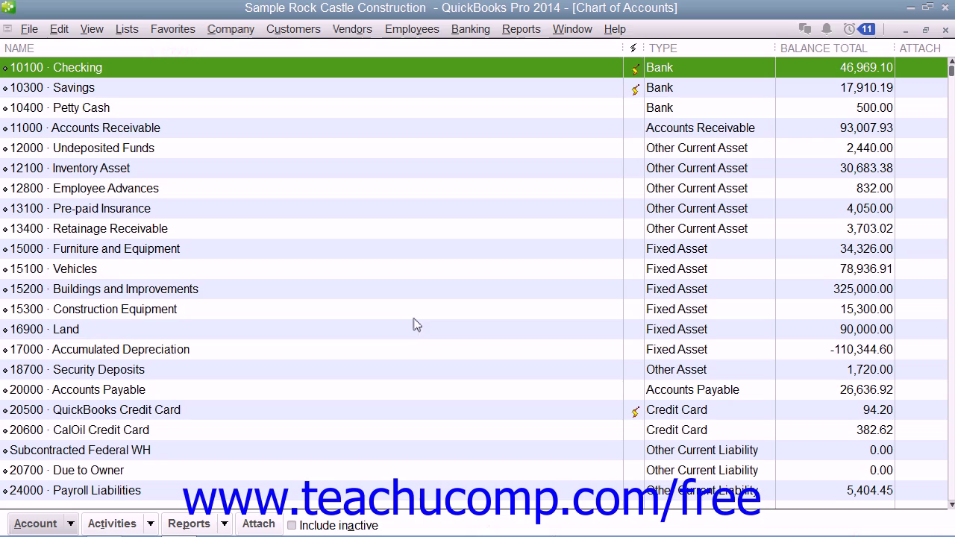
pyautogui.scroll(-12, 416, 320)
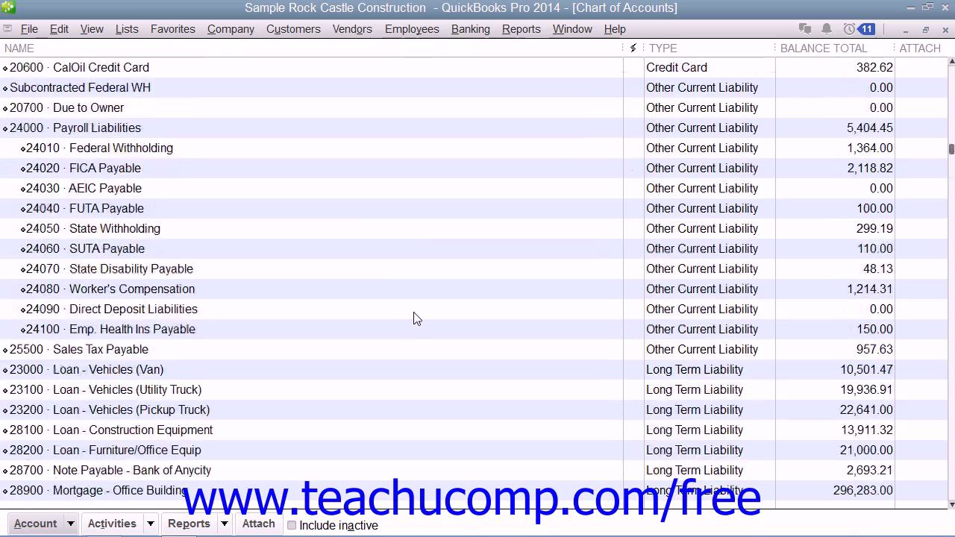
pyautogui.scroll(-18, 429, 320)
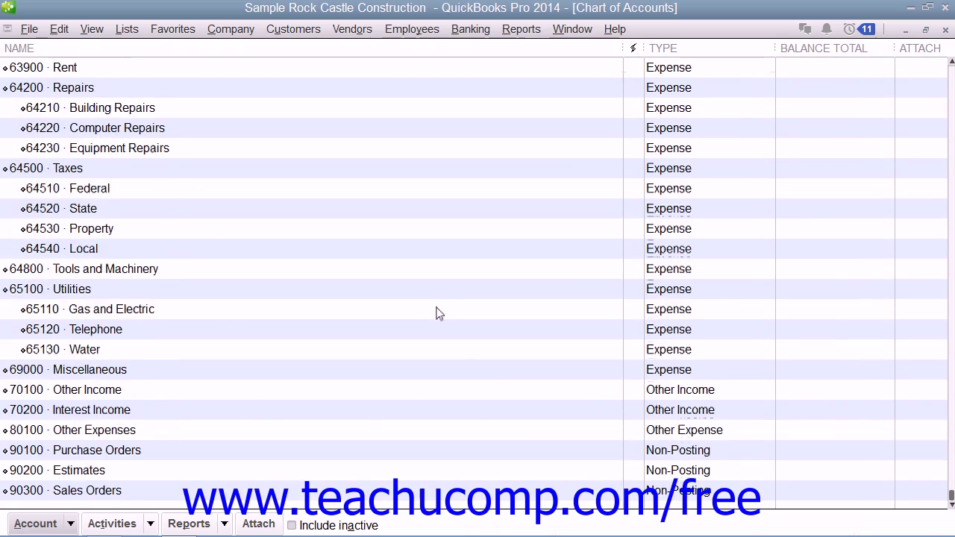
pyautogui.click(122, 453)
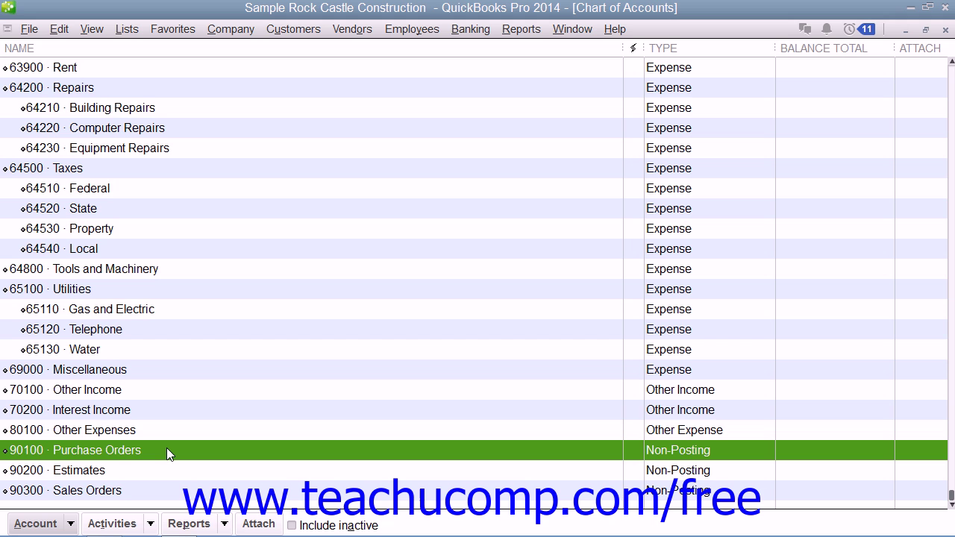
pyautogui.doubleClick(125, 452)
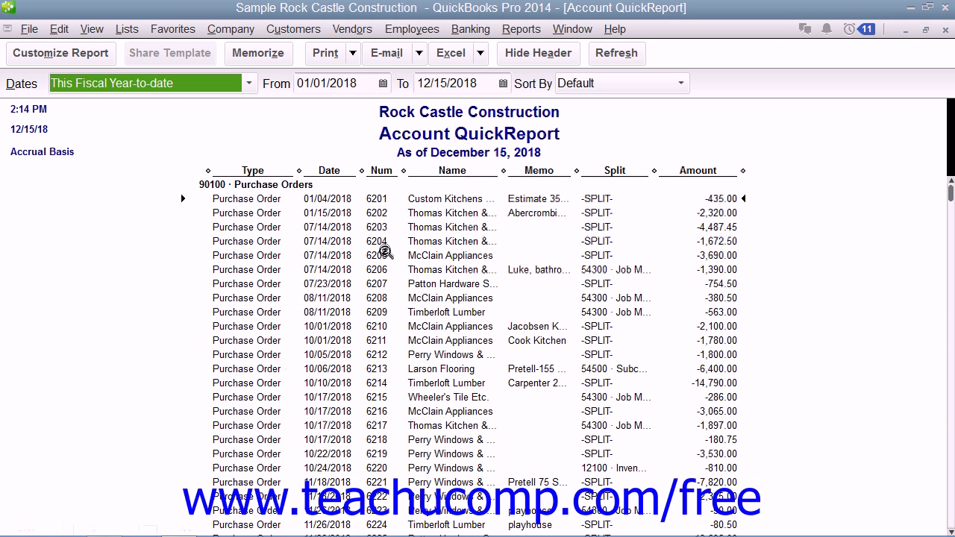